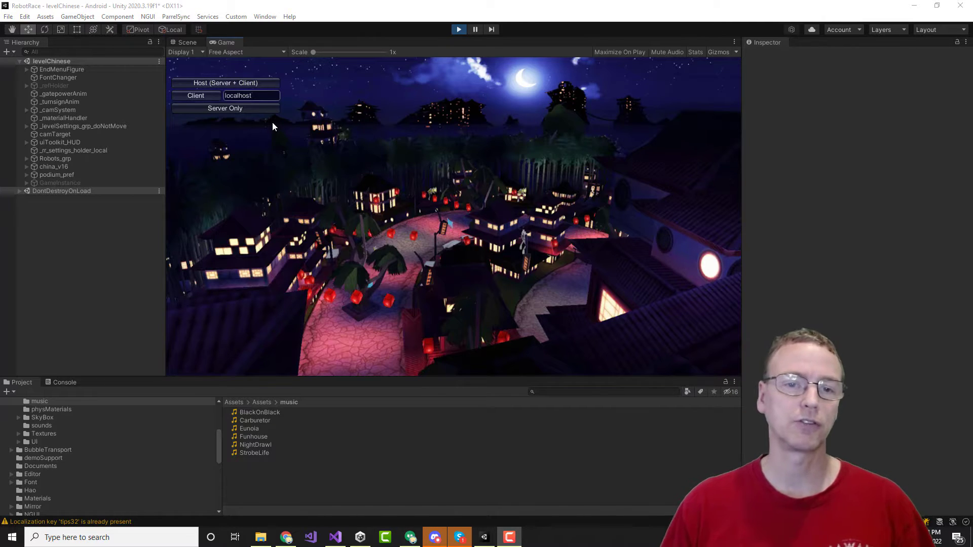
Host the levelChinese race as server and client, play through part of it to hear the music, and stop play mode.
{"action": "left_click", "coordinate": [233, 83]}
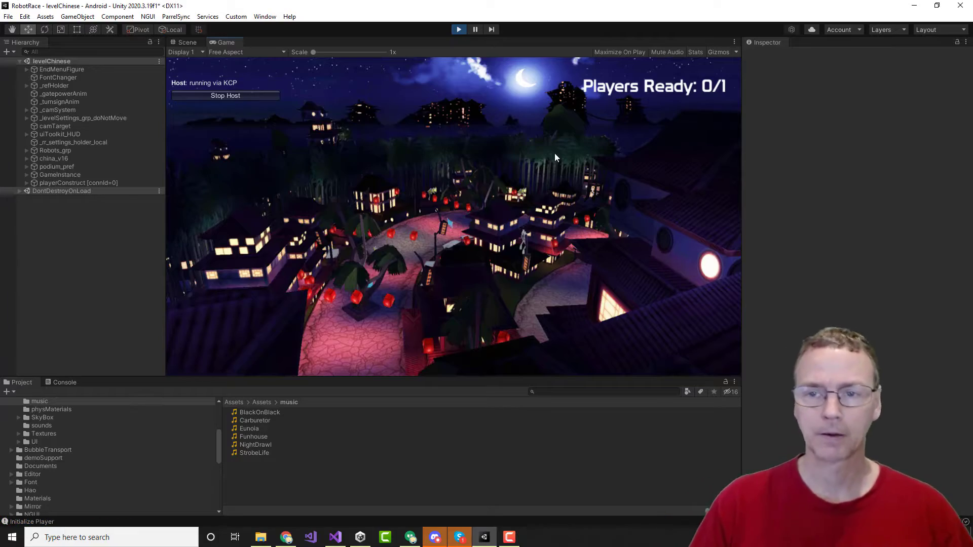
{"action": "left_click", "coordinate": [554, 153]}
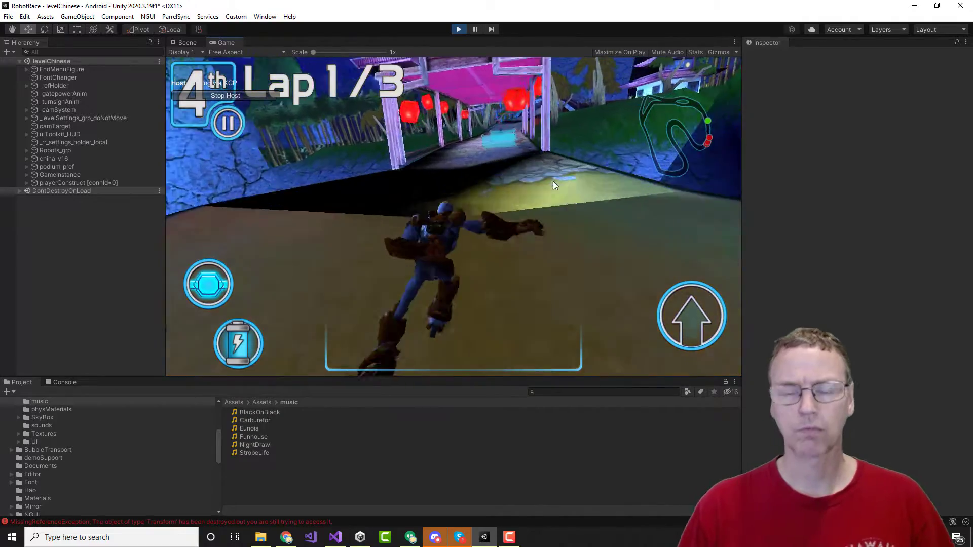
{"action": "left_click", "coordinate": [459, 29]}
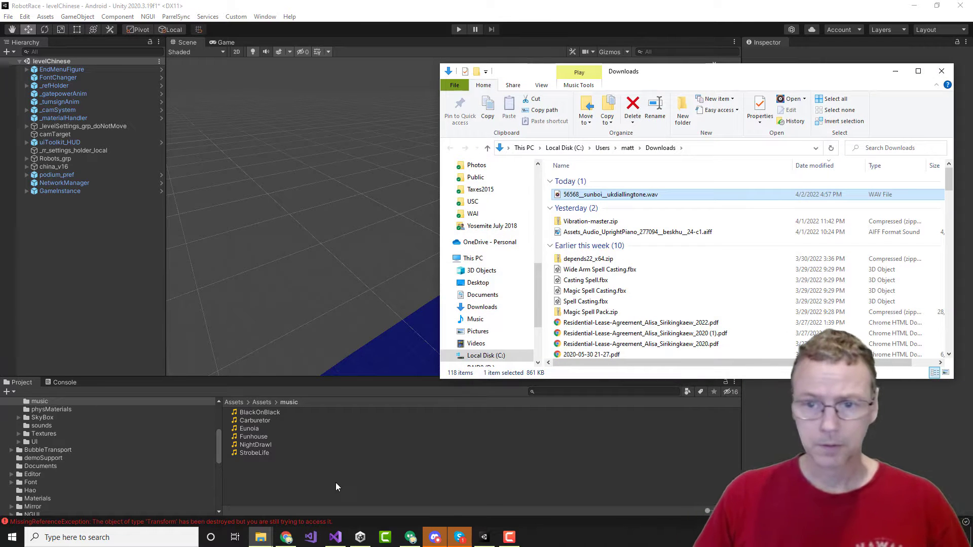
Import 56568__sunboi__ukdiallingtone.wav from the Downloads folder into the project's music folder.
{"action": "left_click_drag", "start_coordinate": [617, 198], "coordinate": [275, 478]}
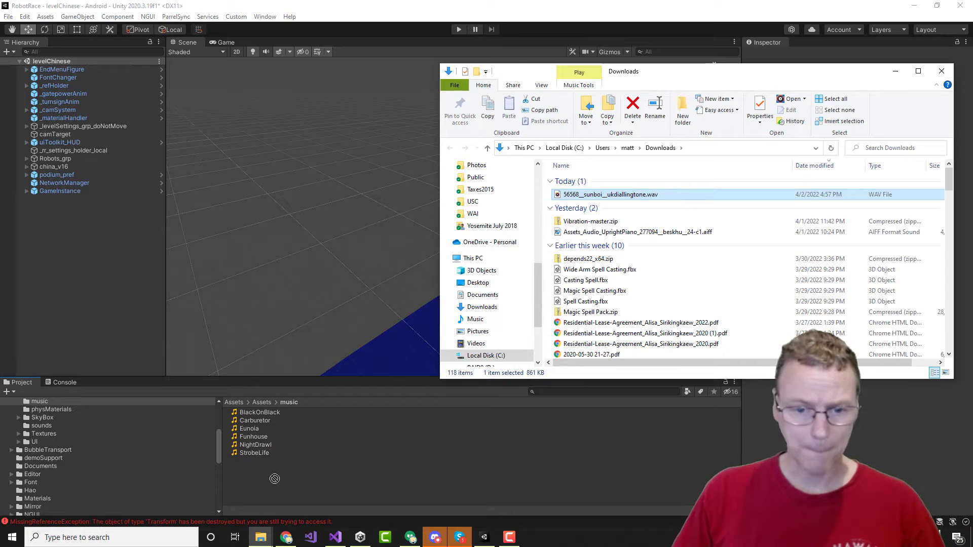
{"action": "left_click", "coordinate": [274, 478]}
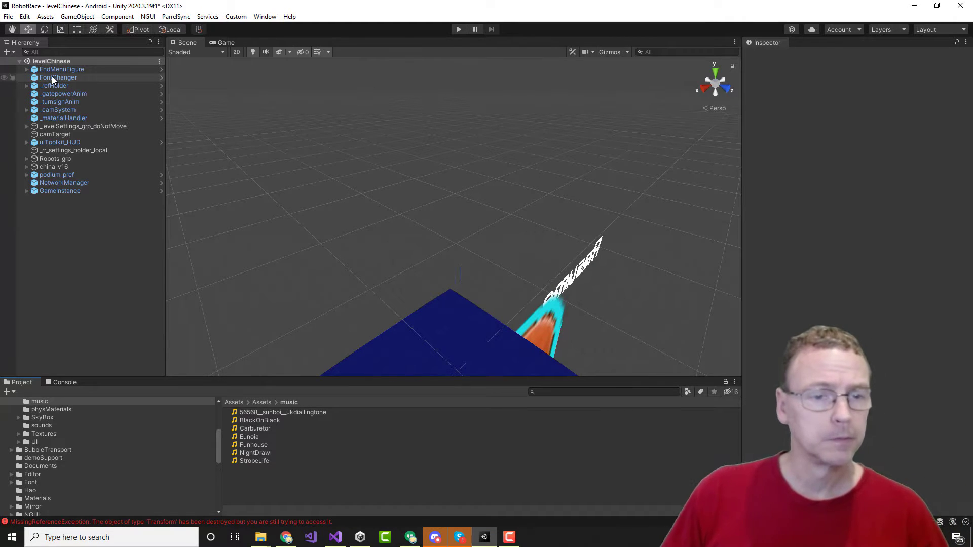
Compare the imported dial tone's import settings with Carburetor's, set the dial tone's compression format to PCM and apply it.
{"action": "left_click", "coordinate": [59, 110]}
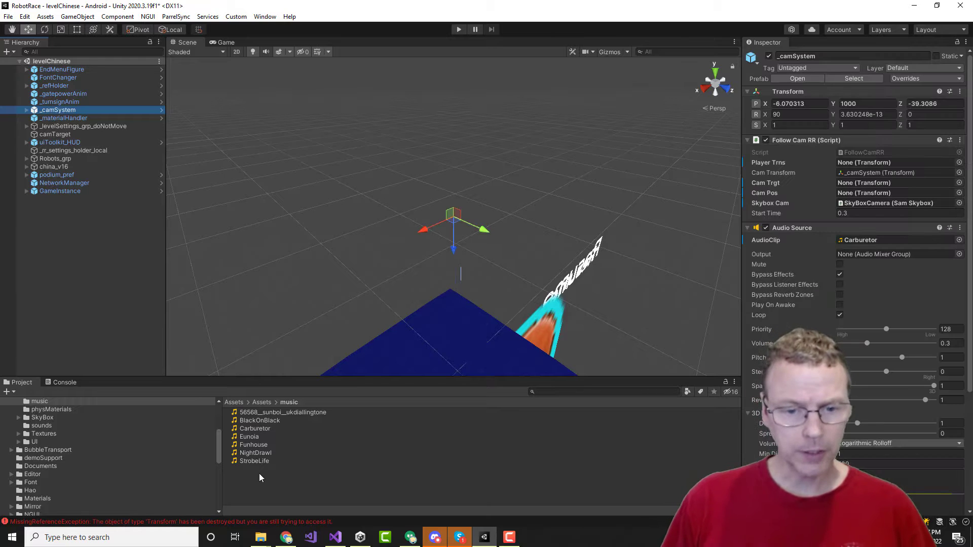
{"action": "left_click", "coordinate": [271, 413]}
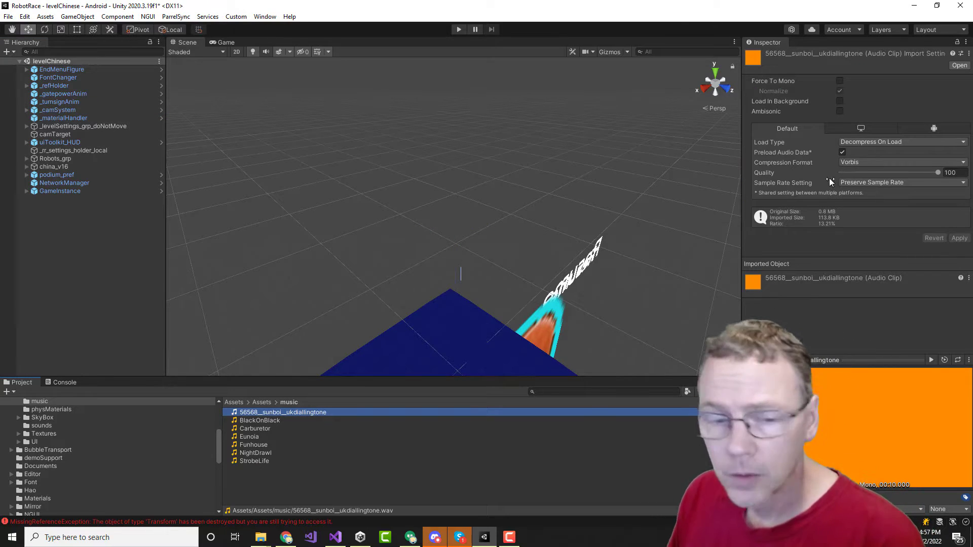
{"action": "left_click", "coordinate": [251, 429]}
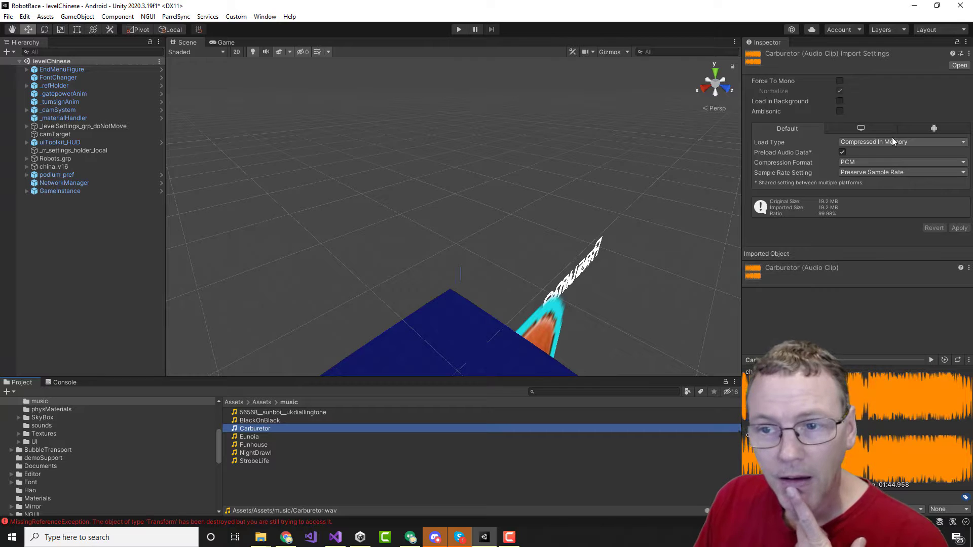
{"action": "left_click", "coordinate": [275, 412]}
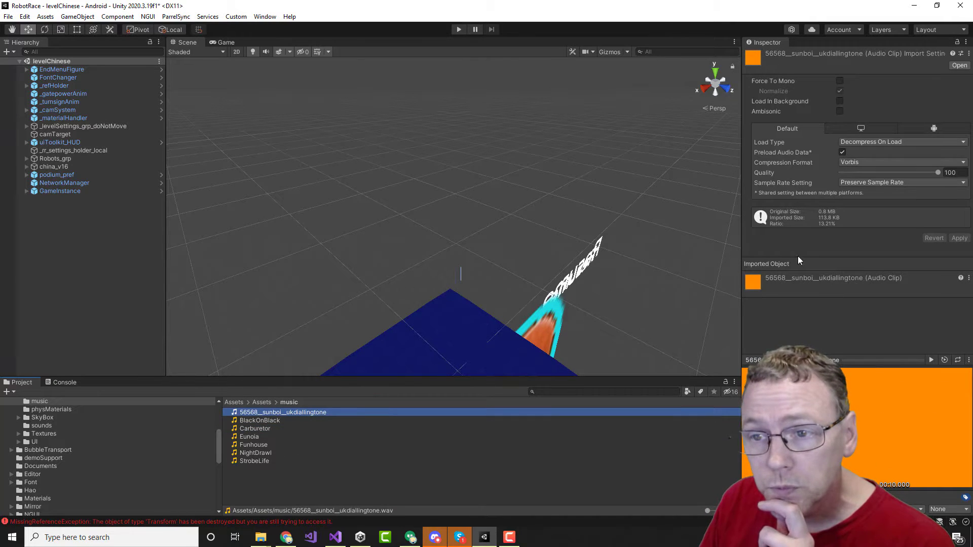
{"action": "left_click", "coordinate": [872, 163]}
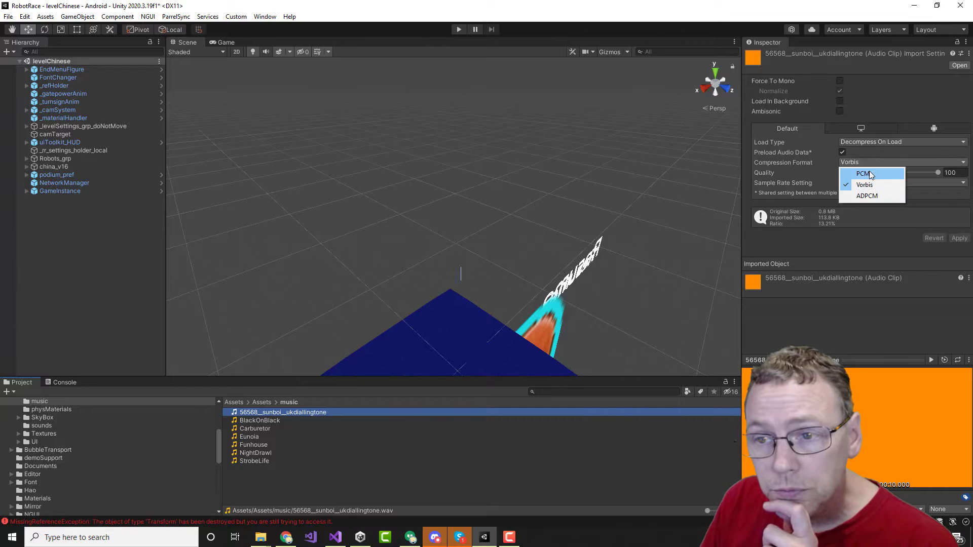
{"action": "left_click", "coordinate": [870, 173]}
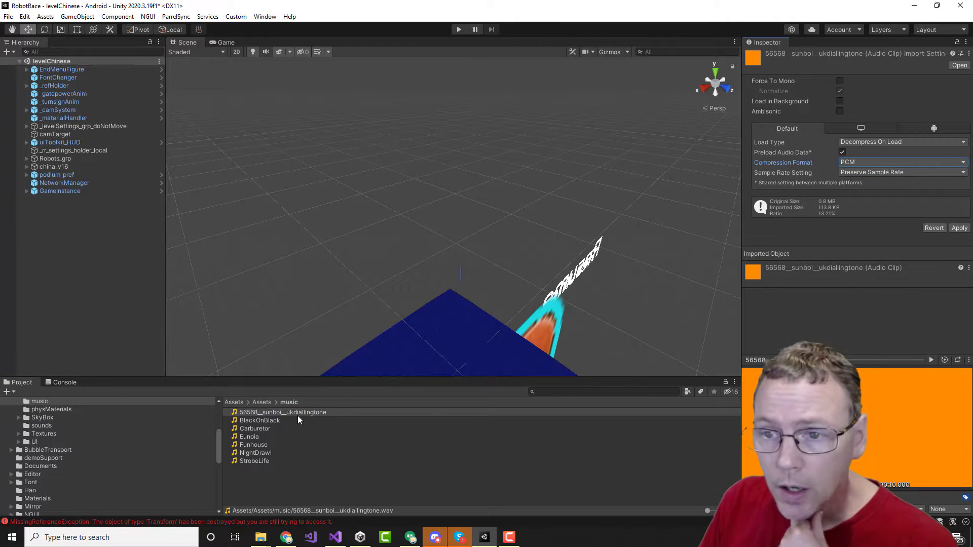
{"action": "left_click", "coordinate": [966, 228]}
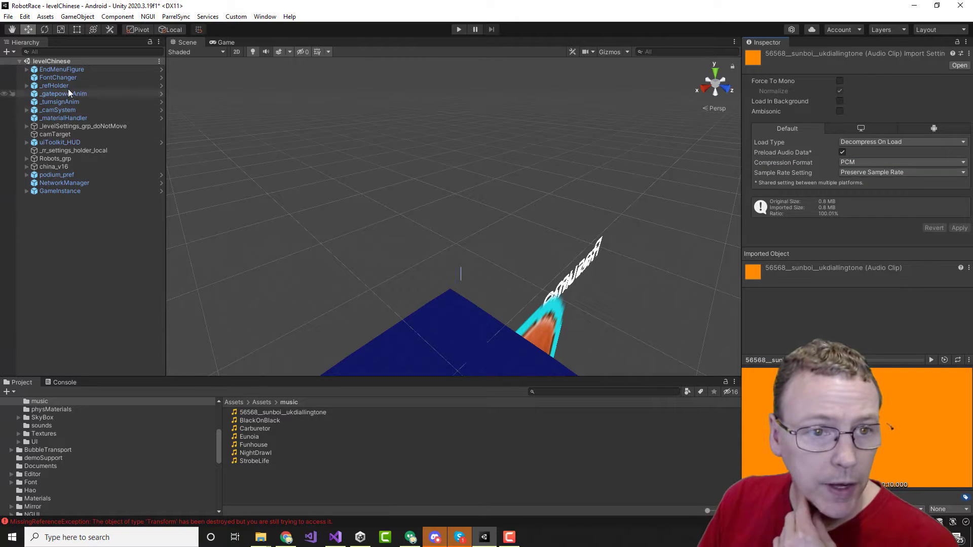
Assign the 56568__sunboi__ukdiallingtone clip to the Audio Source of _camSystem and save the scene.
{"action": "left_click", "coordinate": [59, 110]}
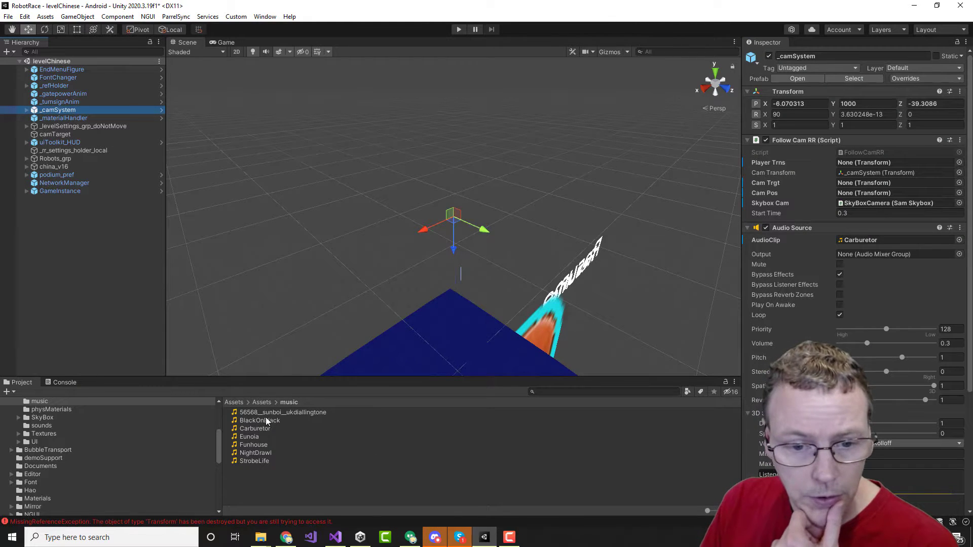
{"action": "left_click_drag", "start_coordinate": [266, 413], "coordinate": [880, 243]}
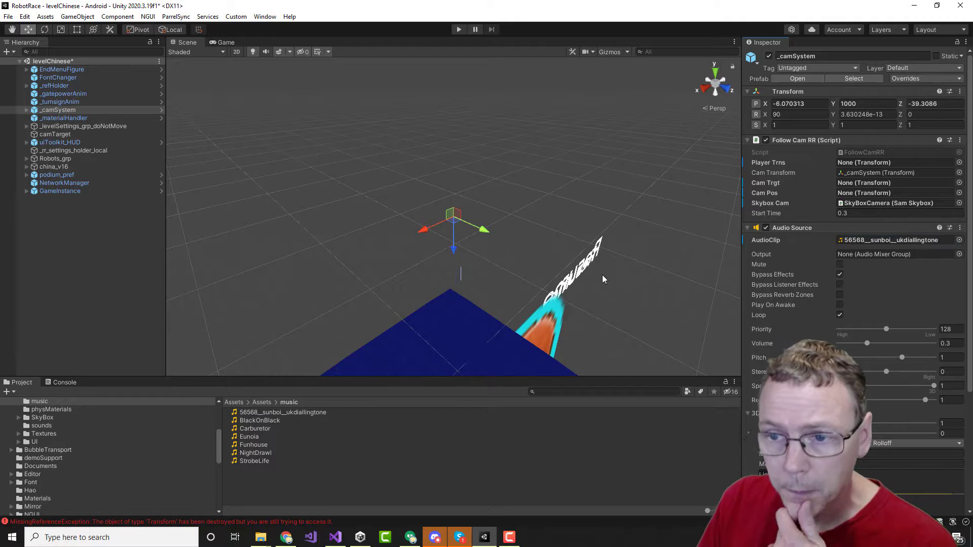
{"action": "key", "text": "ctrl+s"}
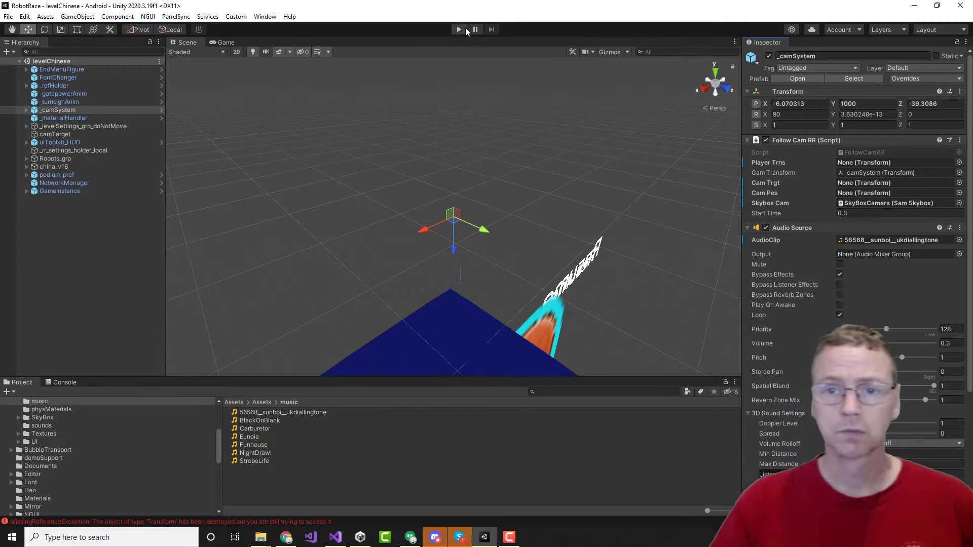
Run the level as host, start the race to listen to the dial tone during movement, and stop play mode.
{"action": "left_click", "coordinate": [461, 29]}
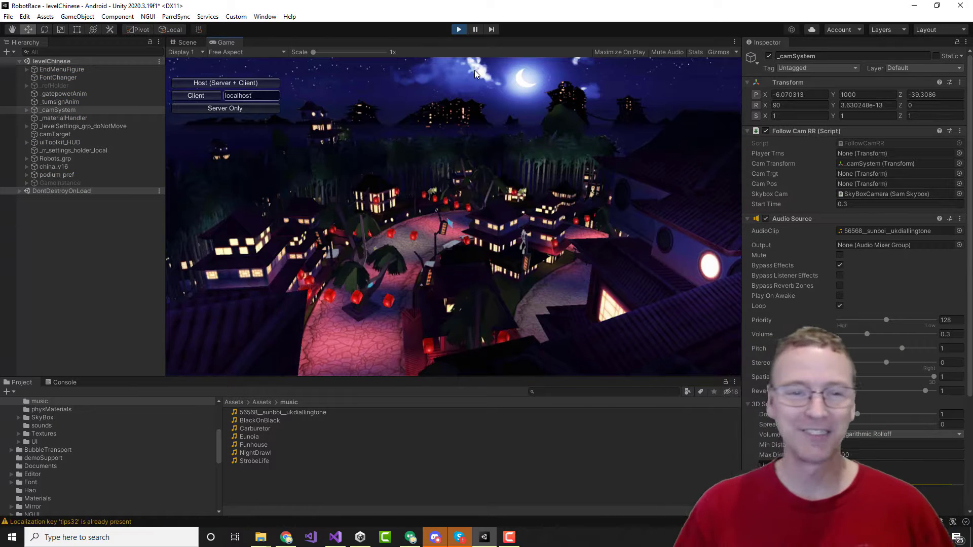
{"action": "left_click", "coordinate": [247, 83]}
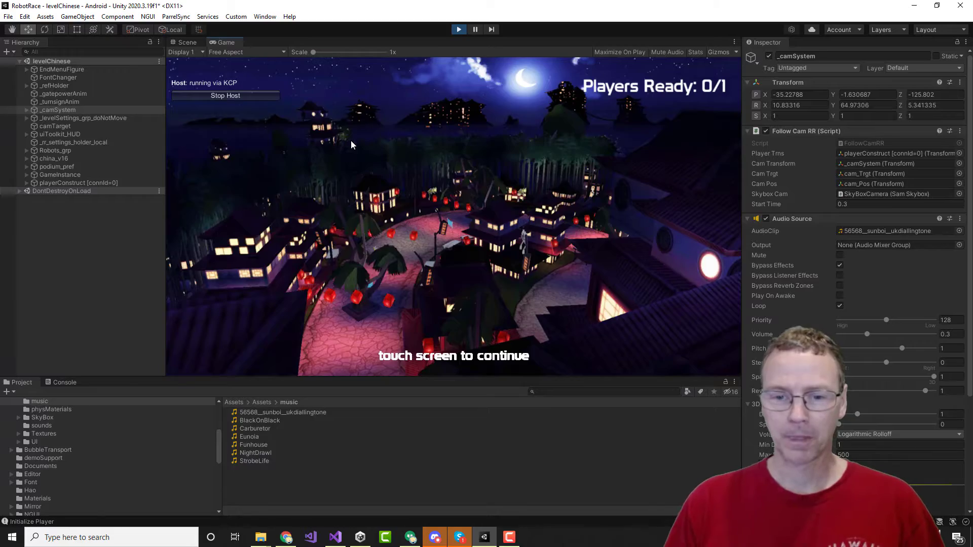
{"action": "left_click", "coordinate": [437, 270]}
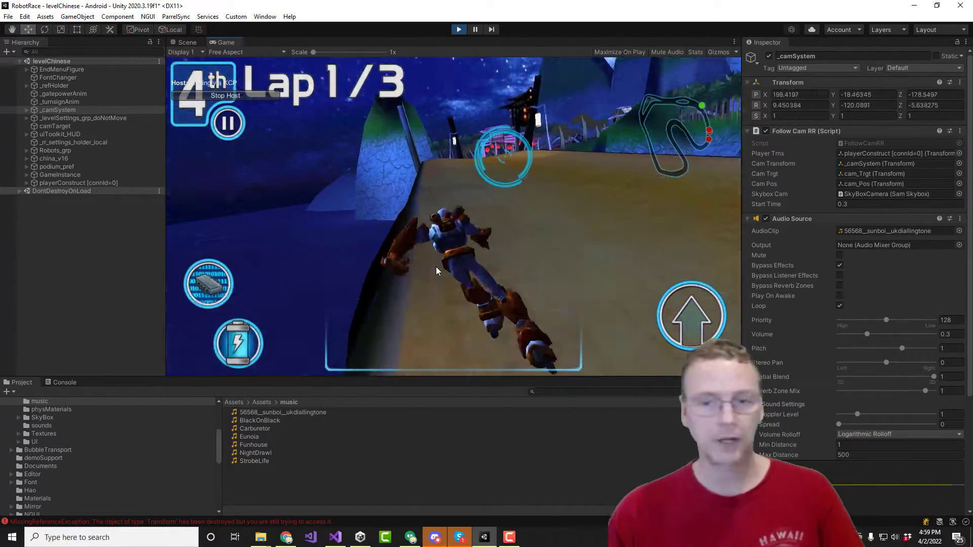
{"action": "left_click", "coordinate": [459, 30]}
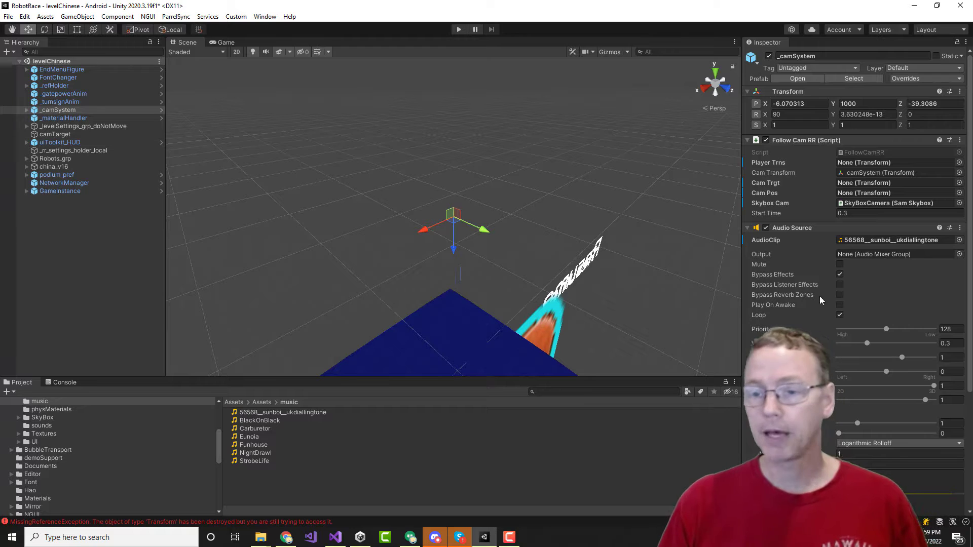
Set the Spatial Blend of the _camSystem Audio Source to 0 for fully 2D sound.
{"action": "scroll", "coordinate": [892, 278], "scroll_direction": "down", "scroll_amount": 3}
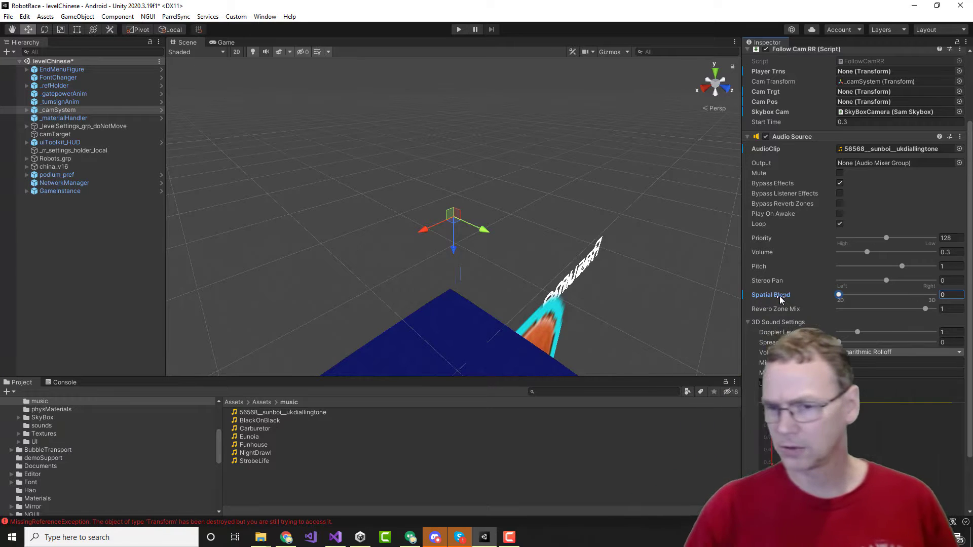
{"action": "scroll", "coordinate": [797, 275], "scroll_direction": "up", "scroll_amount": 3}
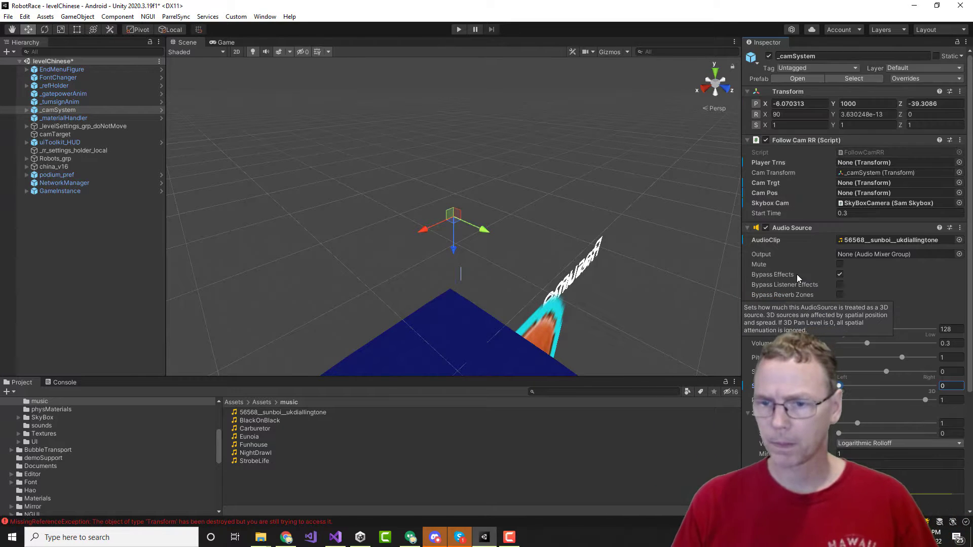
{"action": "scroll", "coordinate": [797, 279], "scroll_direction": "down", "scroll_amount": 5}
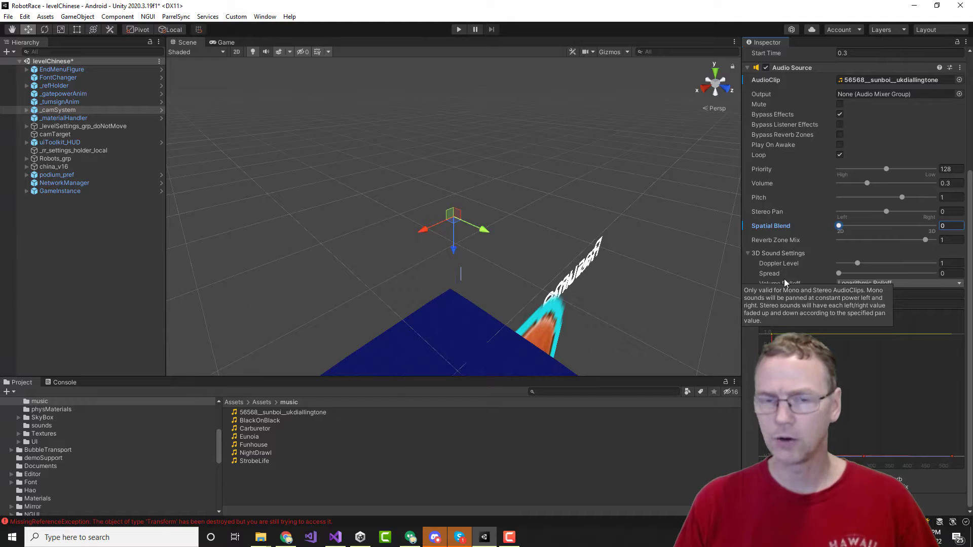
Play the hosted race again to hear the dial tone with 2D spatial blending, and stop play mode.
{"action": "left_click", "coordinate": [459, 30]}
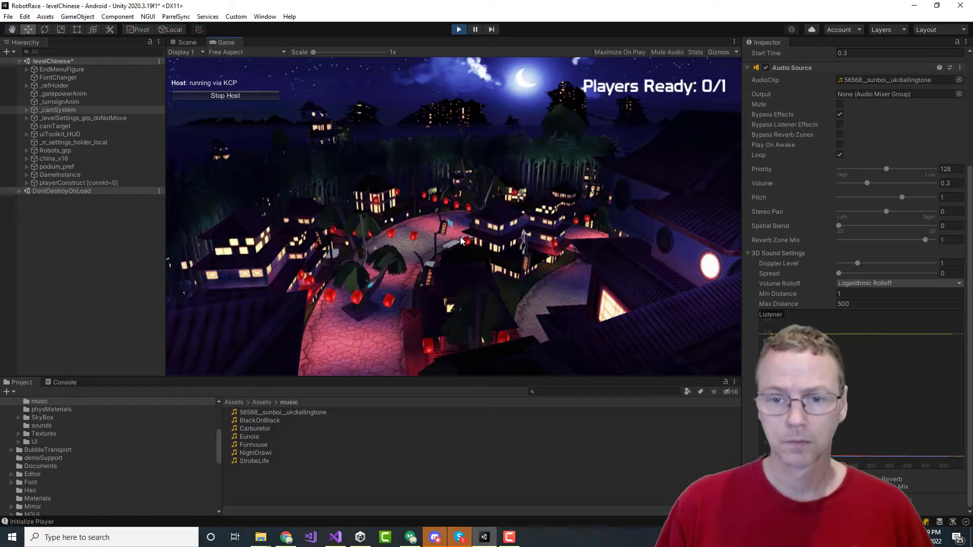
{"action": "left_click", "coordinate": [484, 237]}
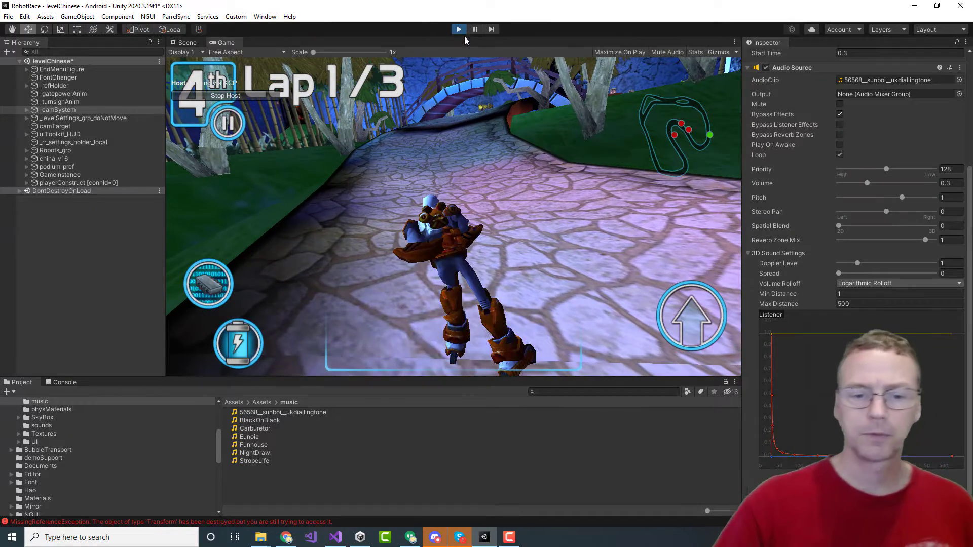
{"action": "left_click", "coordinate": [458, 29]}
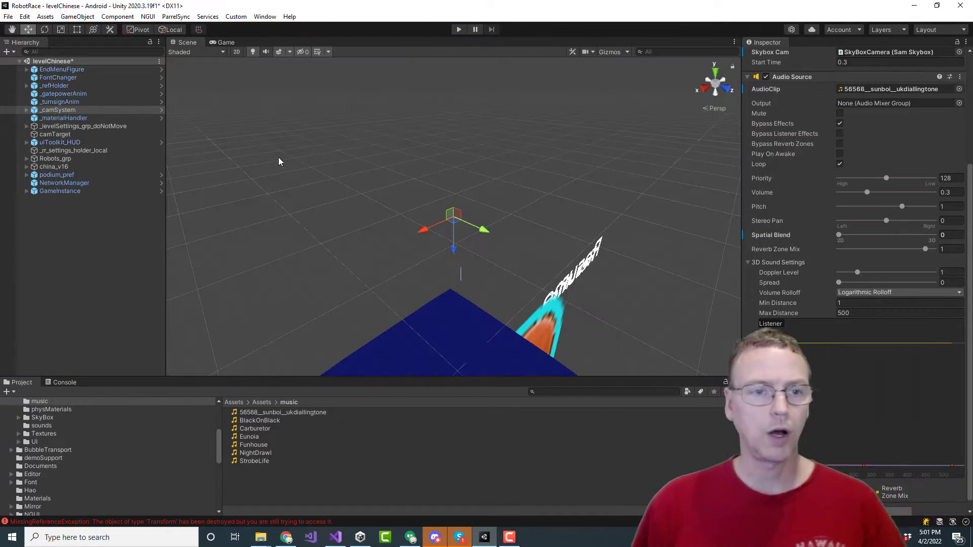
Reopen the levelChinese scene from the recent scenes without saving the pending changes.
{"action": "left_click", "coordinate": [8, 16]}
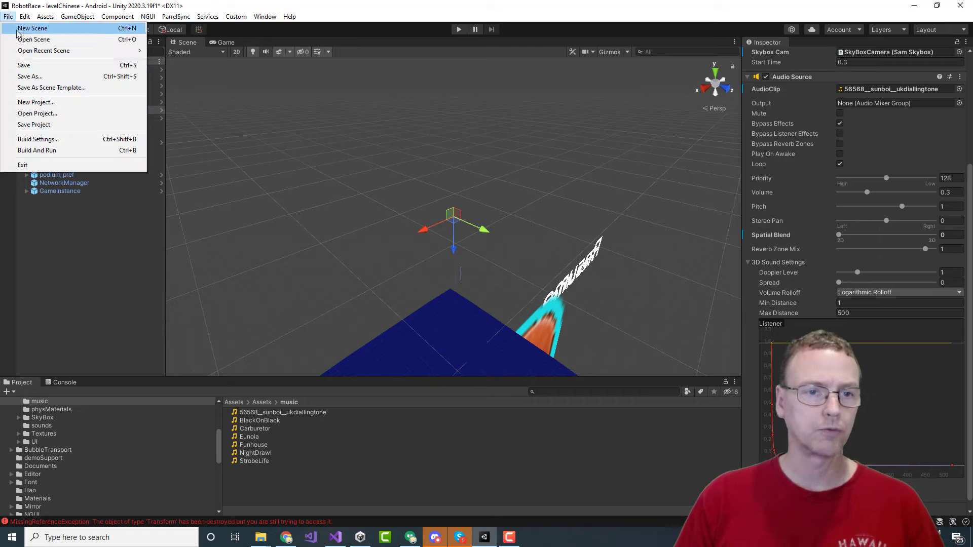
{"action": "mouse_move", "coordinate": [76, 51]}
{"action": "left_click", "coordinate": [190, 52]}
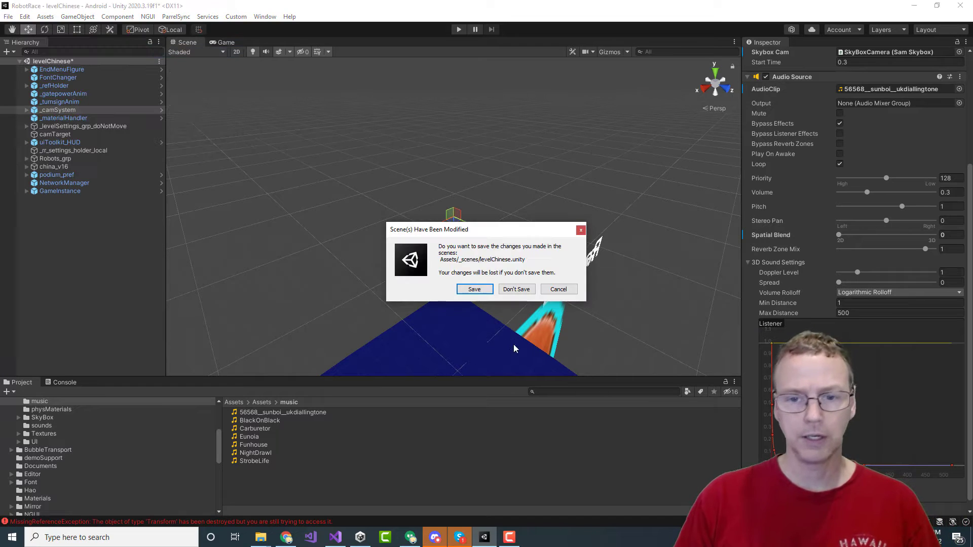
{"action": "left_click", "coordinate": [517, 289]}
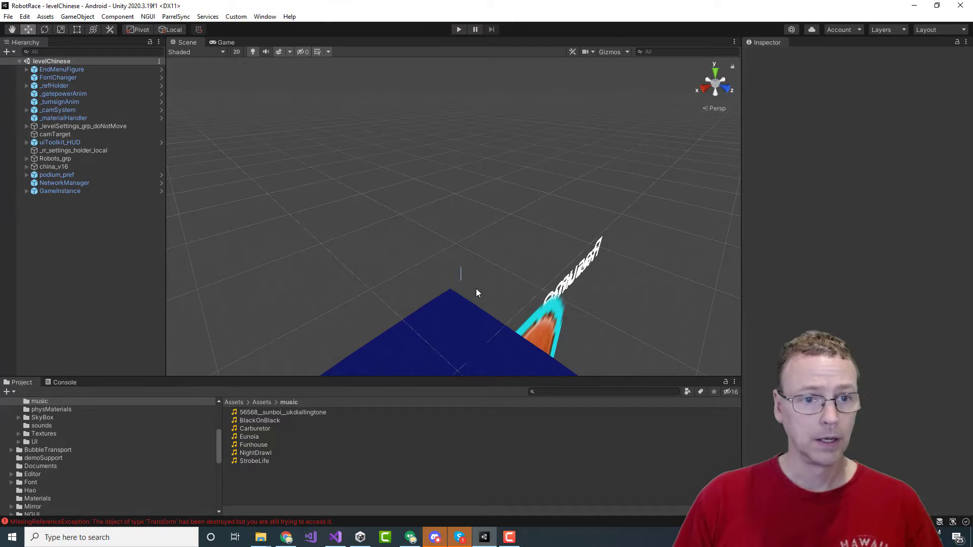
Assign the Carburetor clip to the _camSystem Audio Source and set its Spatial Blend and Doppler Level to 0.
{"action": "left_click", "coordinate": [59, 111]}
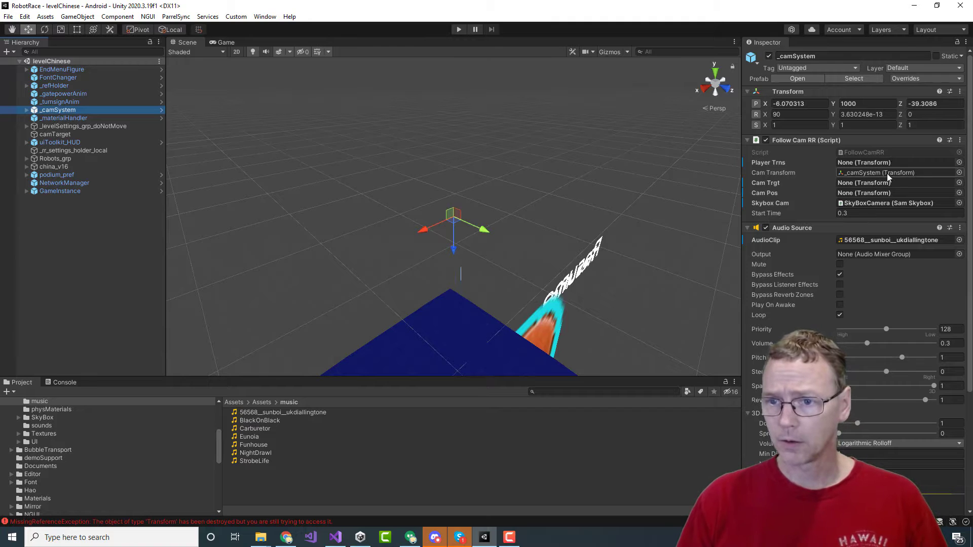
{"action": "left_click", "coordinate": [871, 241]}
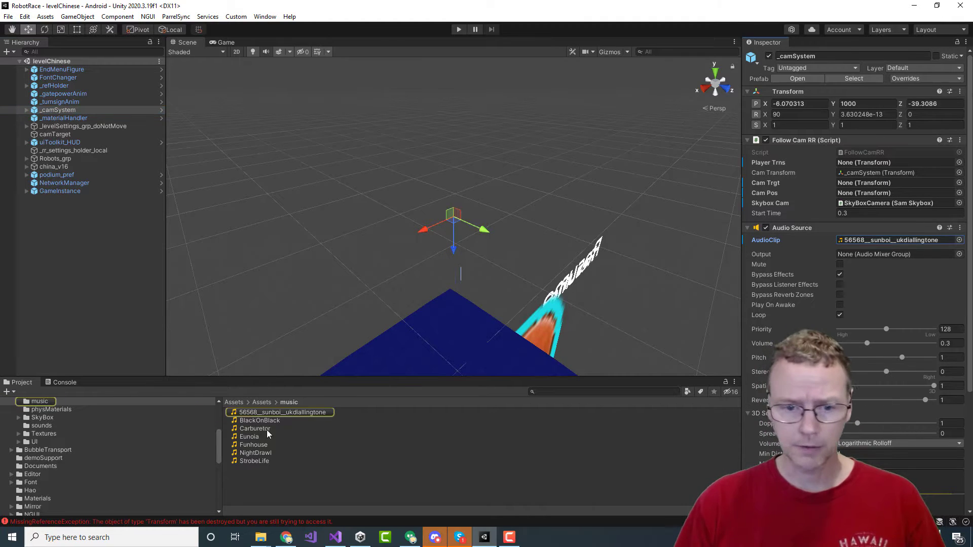
{"action": "left_click_drag", "start_coordinate": [264, 428], "coordinate": [880, 241]}
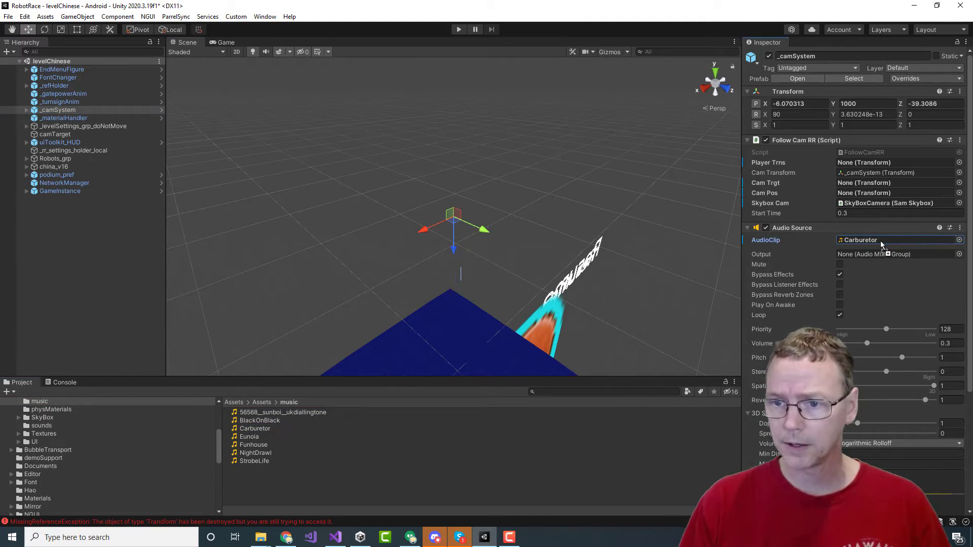
{"action": "scroll", "coordinate": [848, 312], "scroll_direction": "down", "scroll_amount": 3}
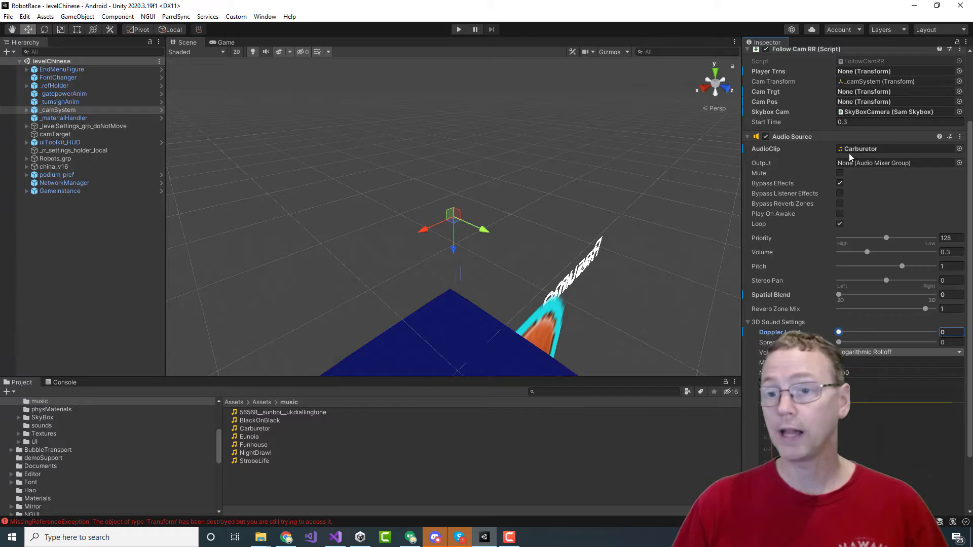
Set the Carburetor clip's load type to Streaming and its compression format to Vorbis, and apply the import settings.
{"action": "left_click", "coordinate": [255, 428]}
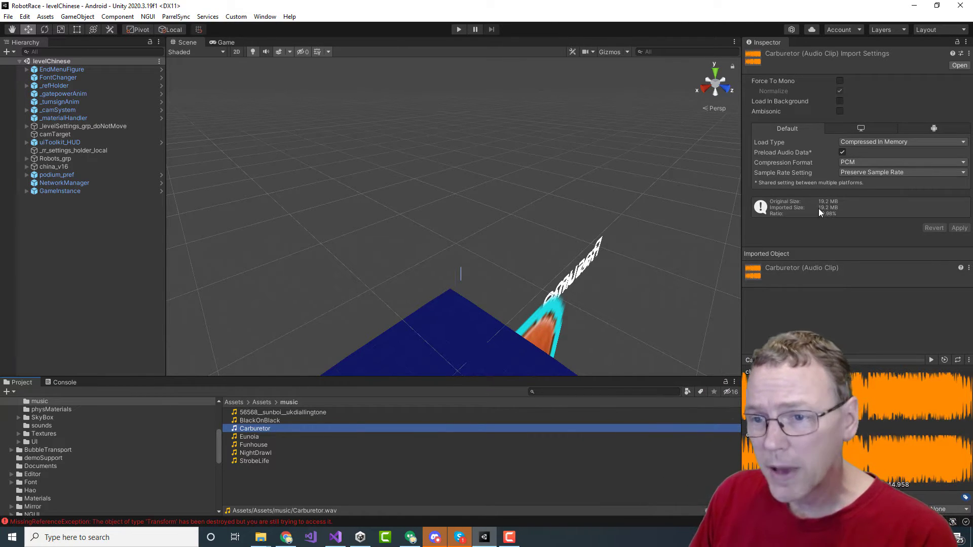
{"action": "left_click", "coordinate": [854, 142]}
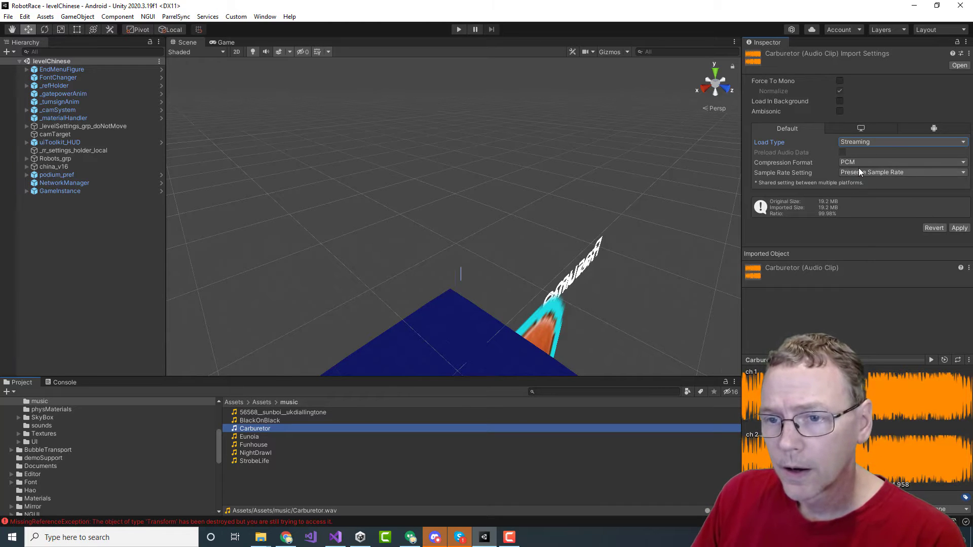
{"action": "left_click", "coordinate": [865, 185]}
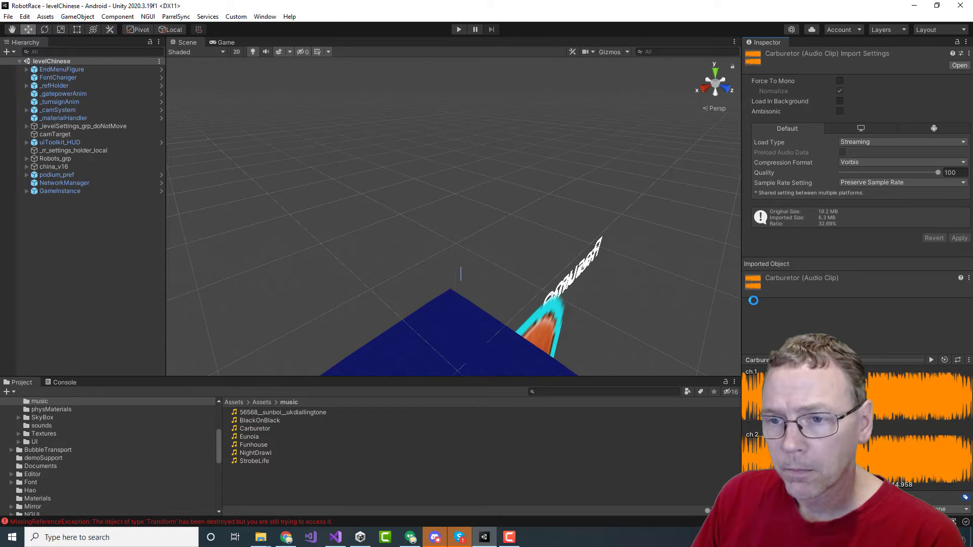
{"action": "left_click", "coordinate": [264, 420]}
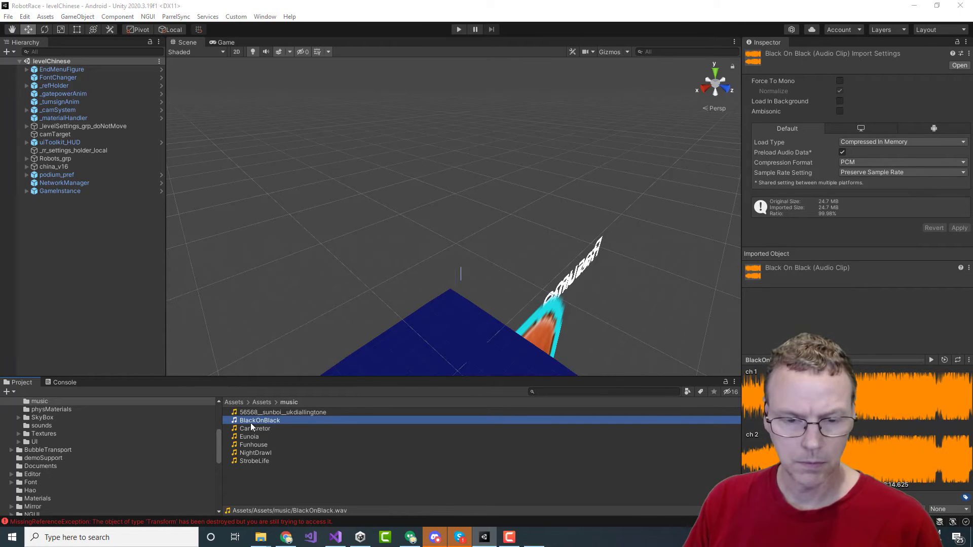
{"action": "double_click", "coordinate": [250, 421]}
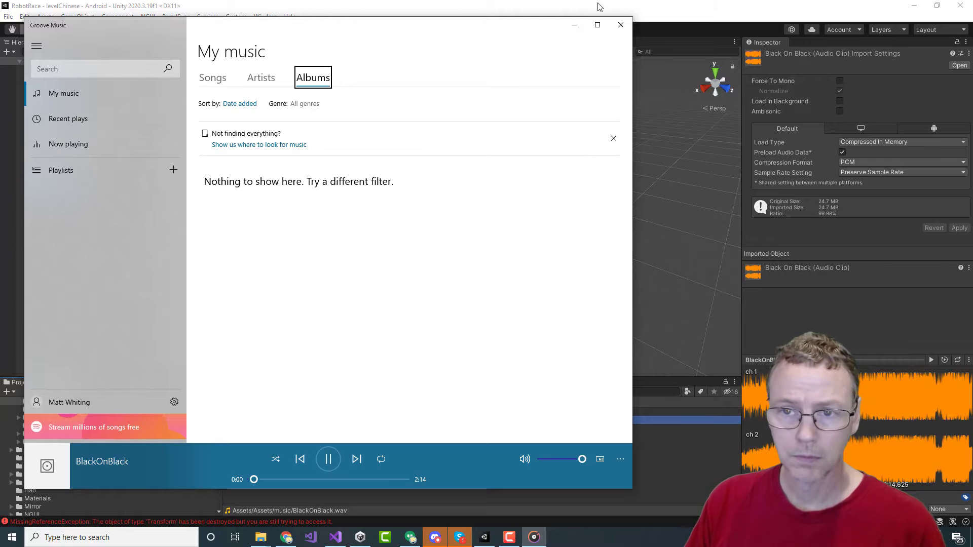
{"action": "left_click", "coordinate": [621, 27]}
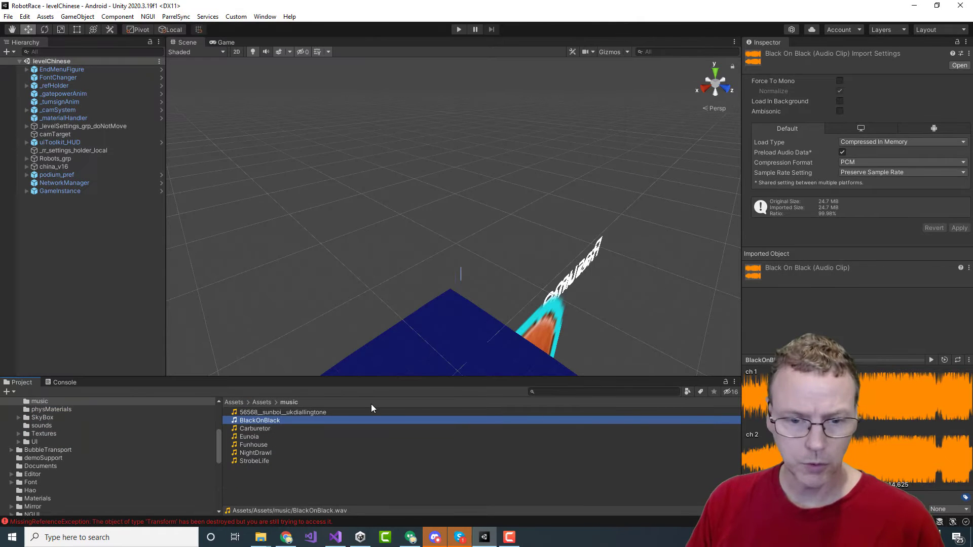
Set the load type to Streaming and the compression format to Vorbis for all seven clips in the music folder, and apply the import settings.
{"action": "left_click", "coordinate": [257, 461], "text": "shift"}
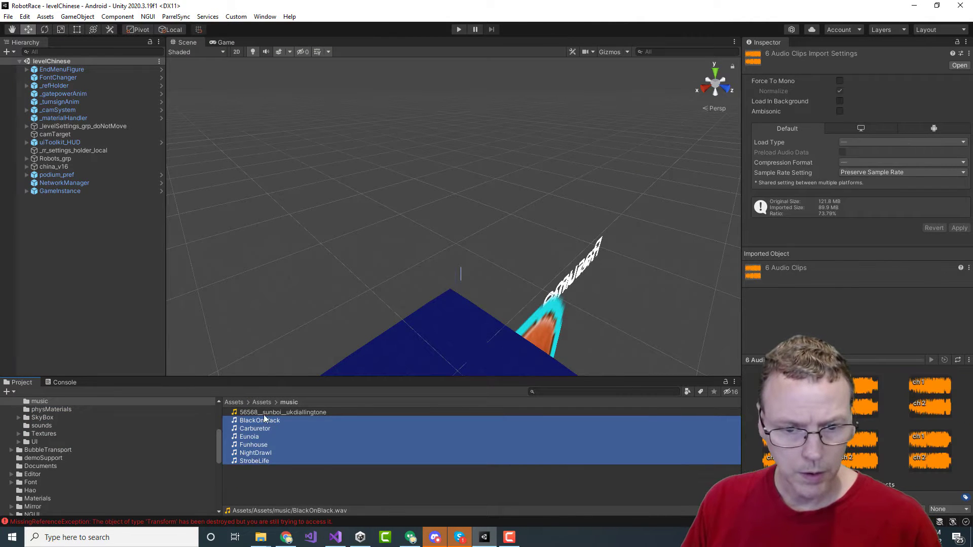
{"action": "left_click", "coordinate": [263, 413]}
{"action": "left_click", "coordinate": [254, 461], "text": "shift"}
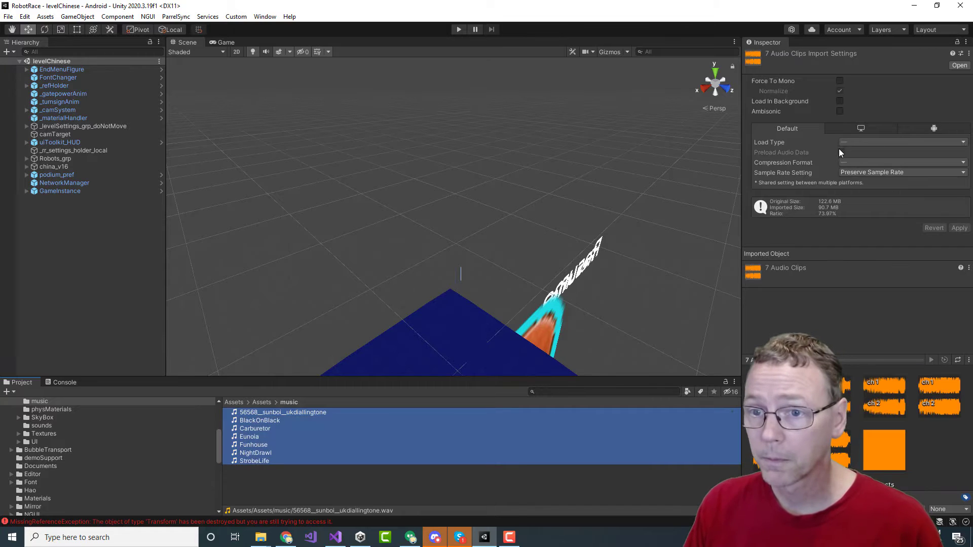
{"action": "left_click", "coordinate": [852, 142]}
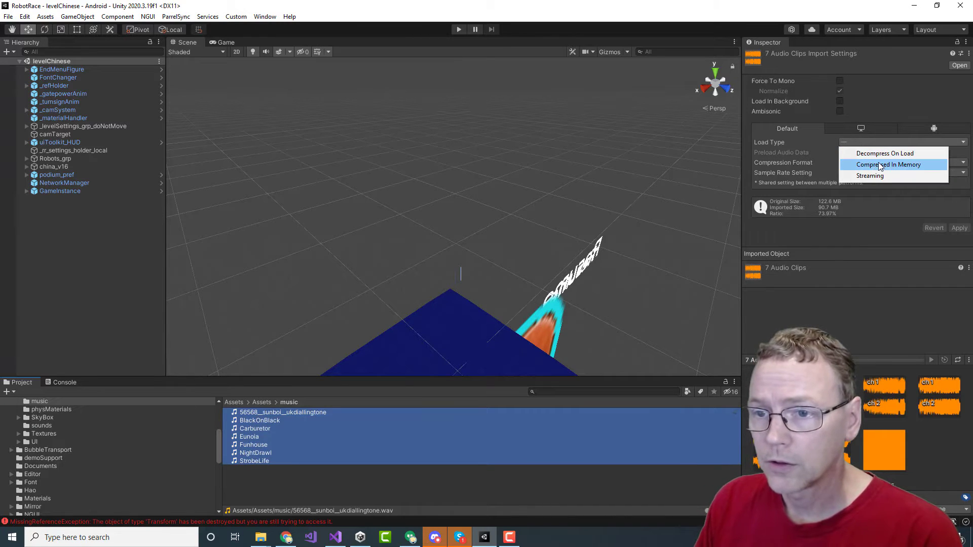
{"action": "left_click", "coordinate": [870, 176]}
{"action": "left_click", "coordinate": [865, 163]}
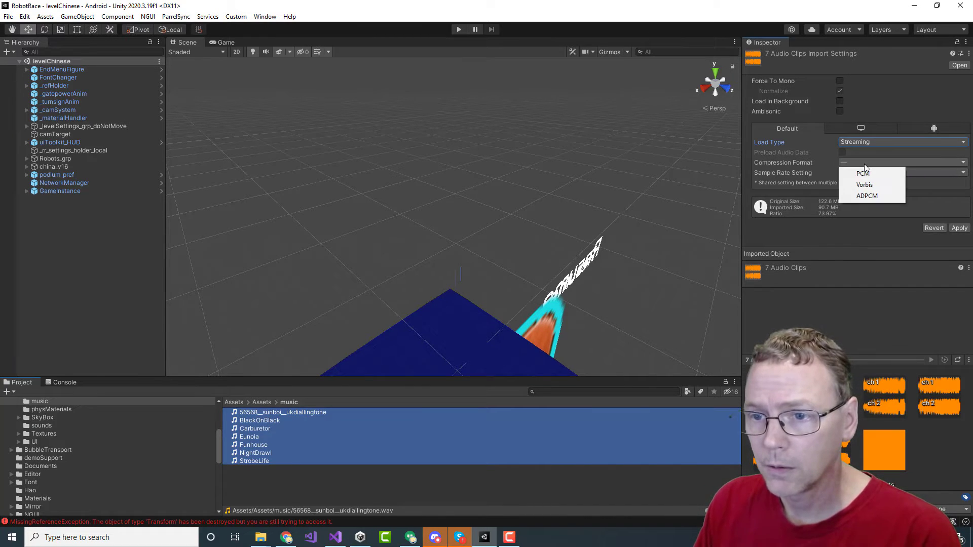
{"action": "left_click", "coordinate": [867, 182]}
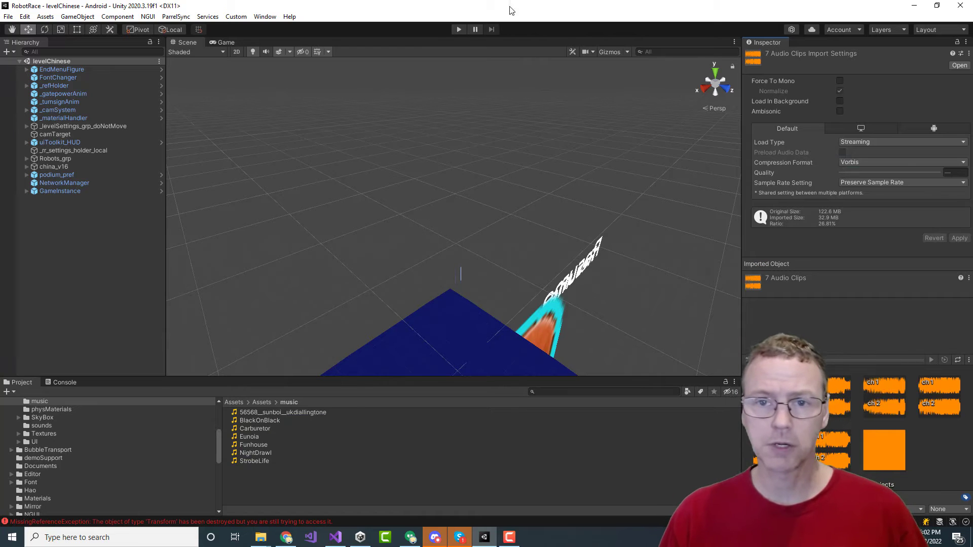
Play the level as host, start the race to listen to the background music with the new import settings, and stop play mode.
{"action": "left_click", "coordinate": [454, 30]}
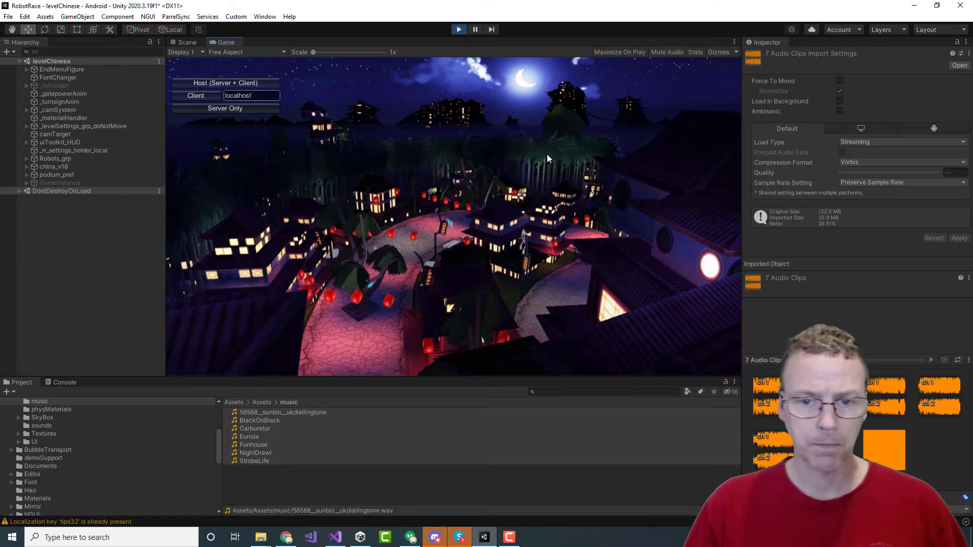
{"action": "left_click", "coordinate": [258, 81]}
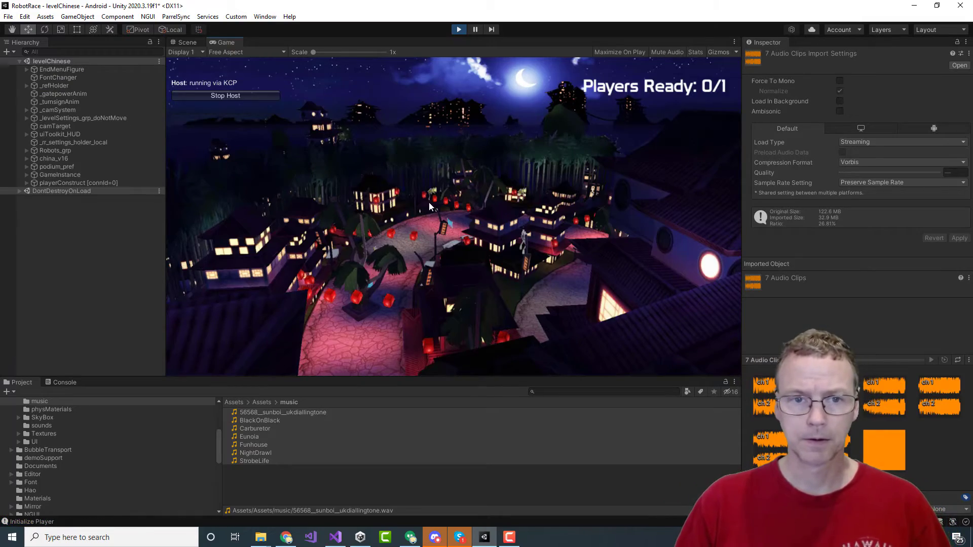
{"action": "left_click", "coordinate": [428, 203]}
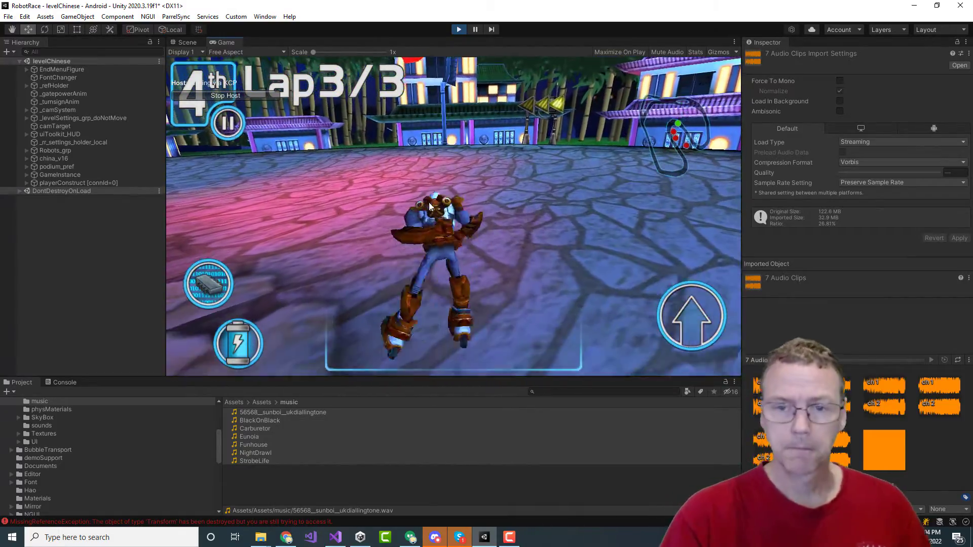
{"action": "left_click", "coordinate": [455, 29]}
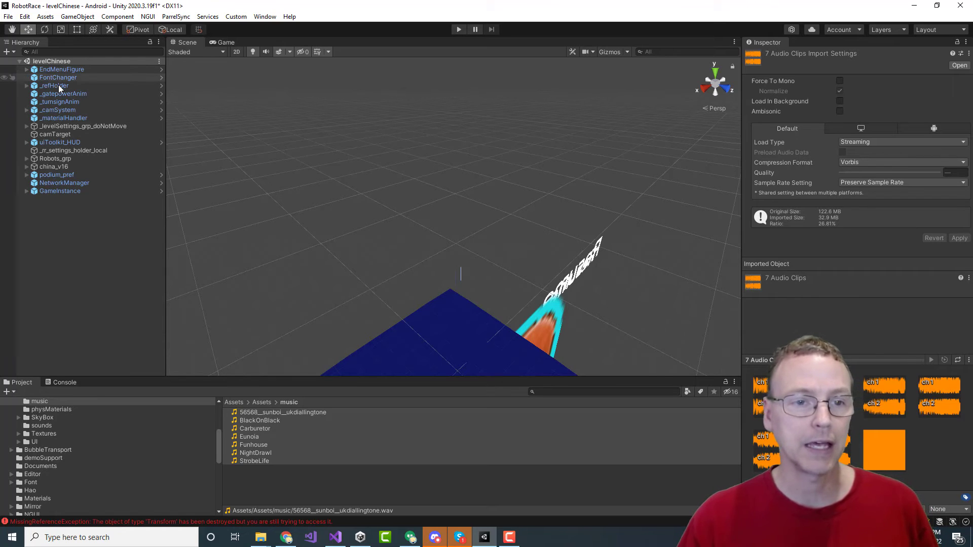
Select _camSystem and review the Spatial Blend setting of its Audio Source.
{"action": "left_click", "coordinate": [57, 110]}
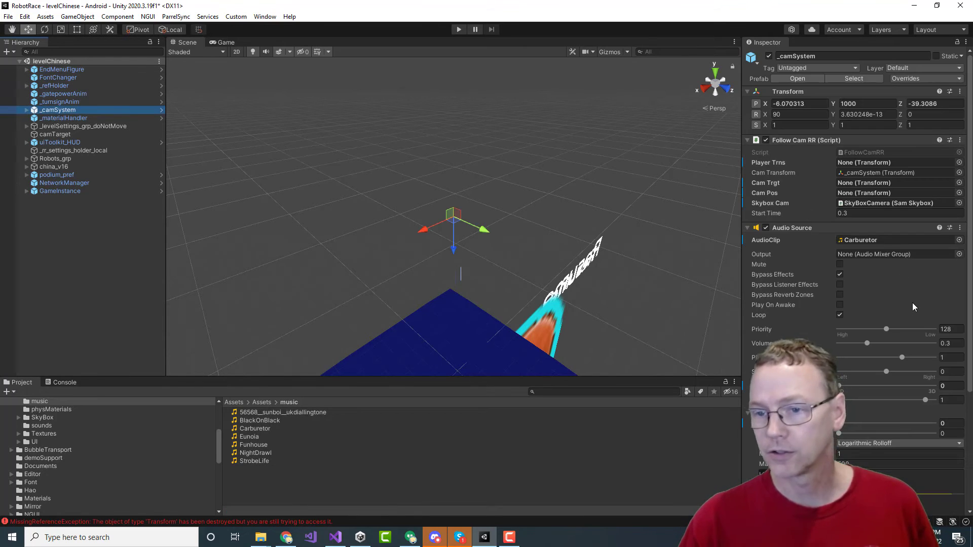
{"action": "scroll", "coordinate": [895, 301], "scroll_direction": "down", "scroll_amount": 3}
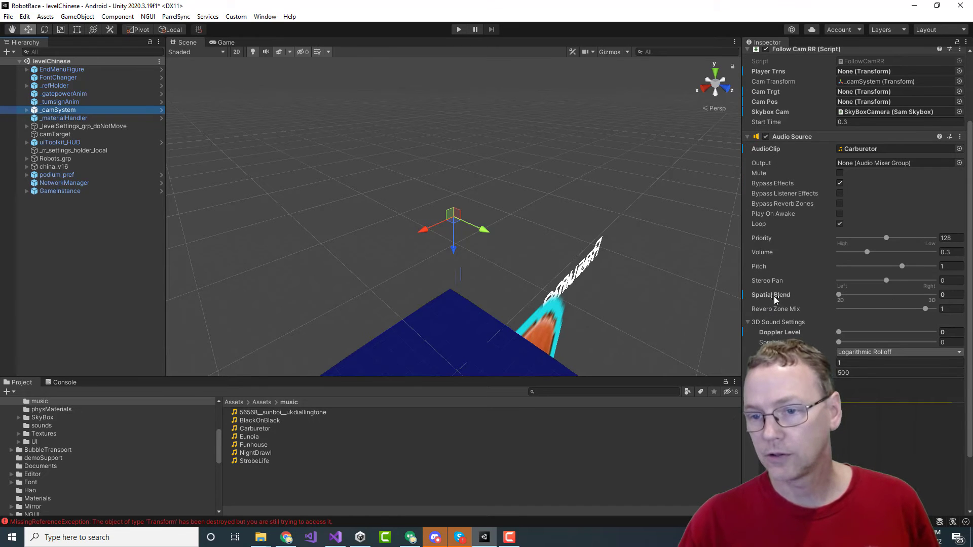
{"action": "left_click", "coordinate": [838, 295]}
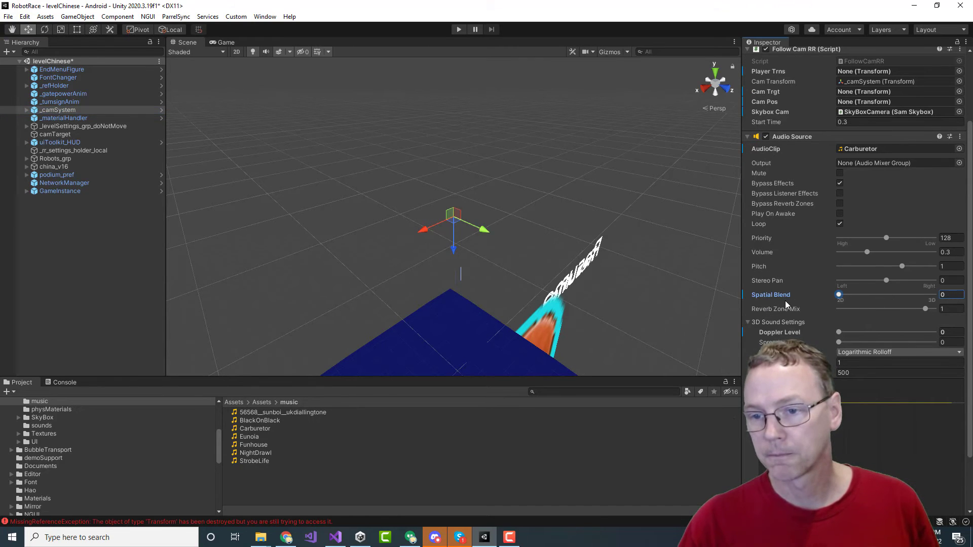